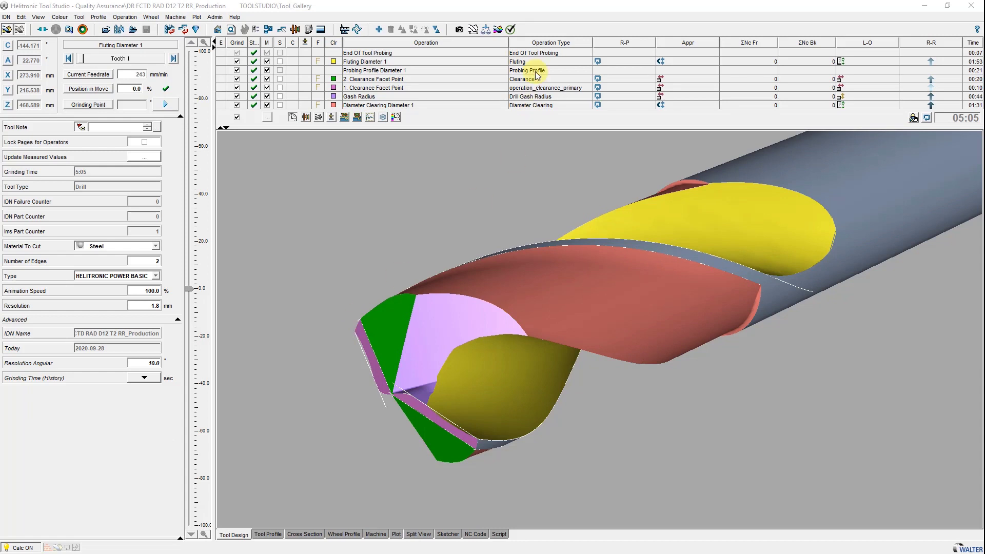
# Show the overlay model properties panel with deviation and frozen-model settings.
pyautogui.click(512, 30)
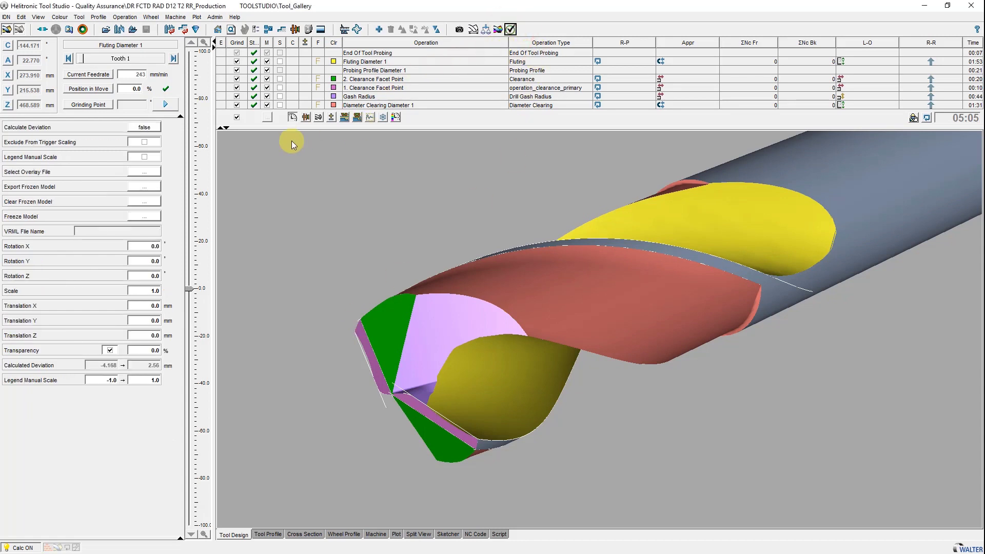
# Overlay the reference file DRILL D12 L30 QA MODEL.vrml onto the simulated drill.
pyautogui.click(147, 173)
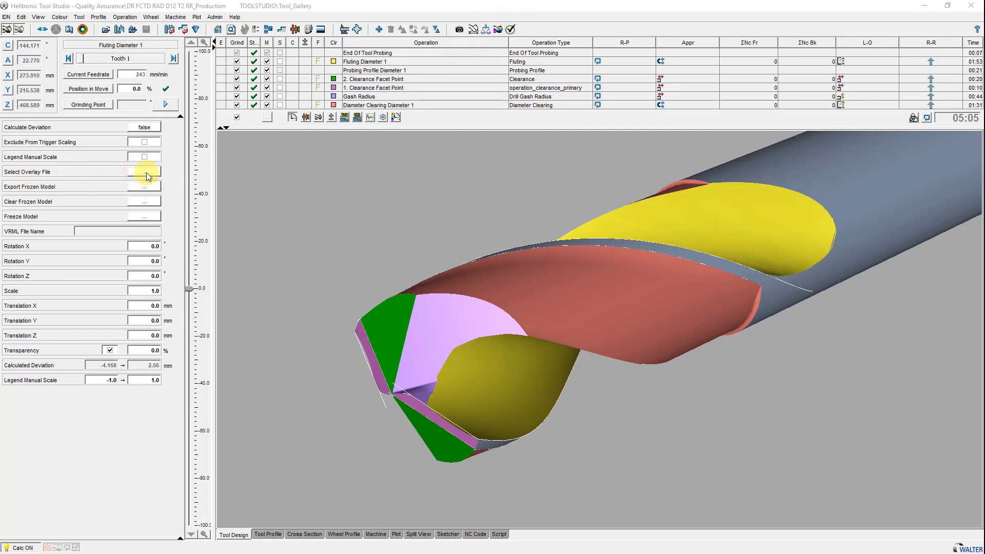
pyautogui.click(368, 203)
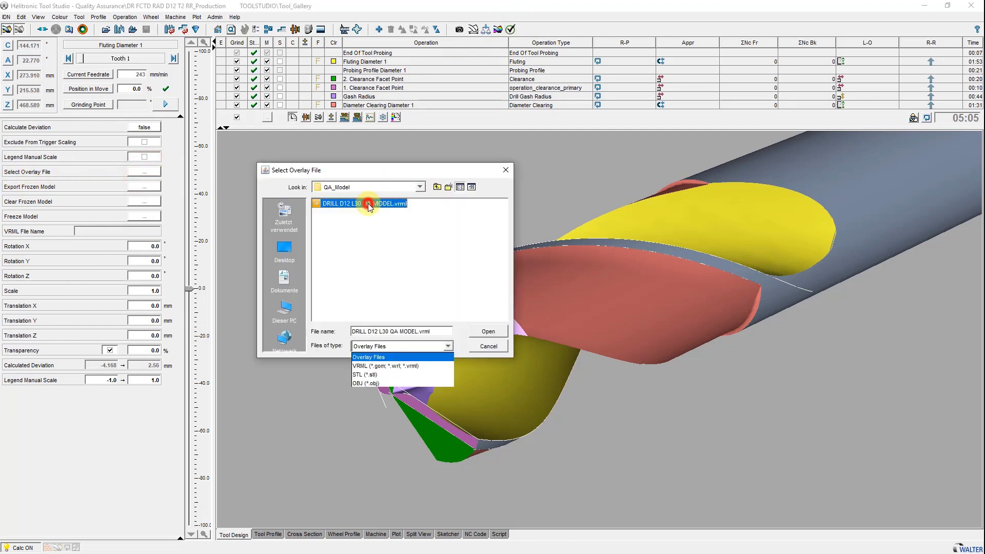
pyautogui.click(489, 333)
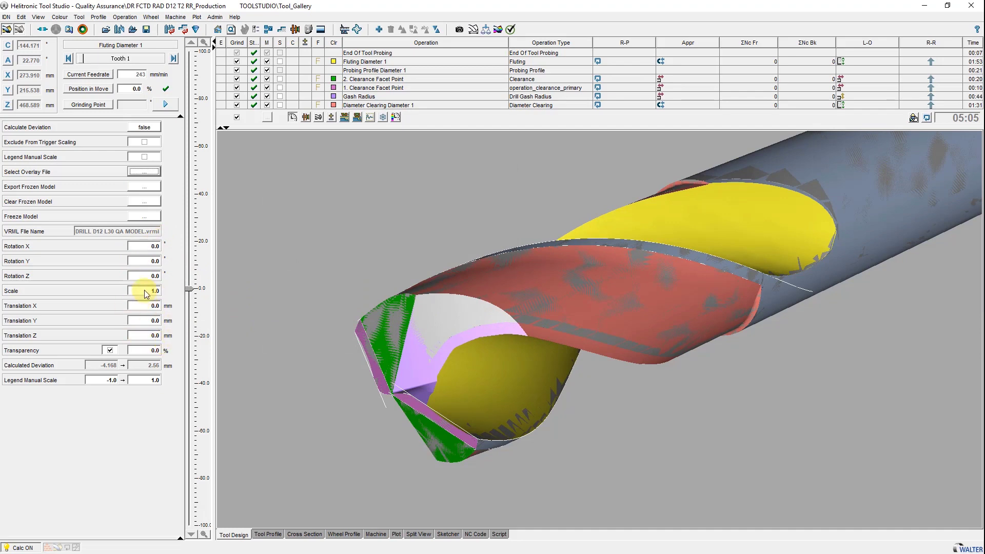
# Try rotating the overlay 9.556° about X, offsetting it -2.444 along X, and doubling its scale.
pyautogui.click(150, 244)
pyautogui.moveTo(190, 287); pyautogui.dragTo(192, 269)
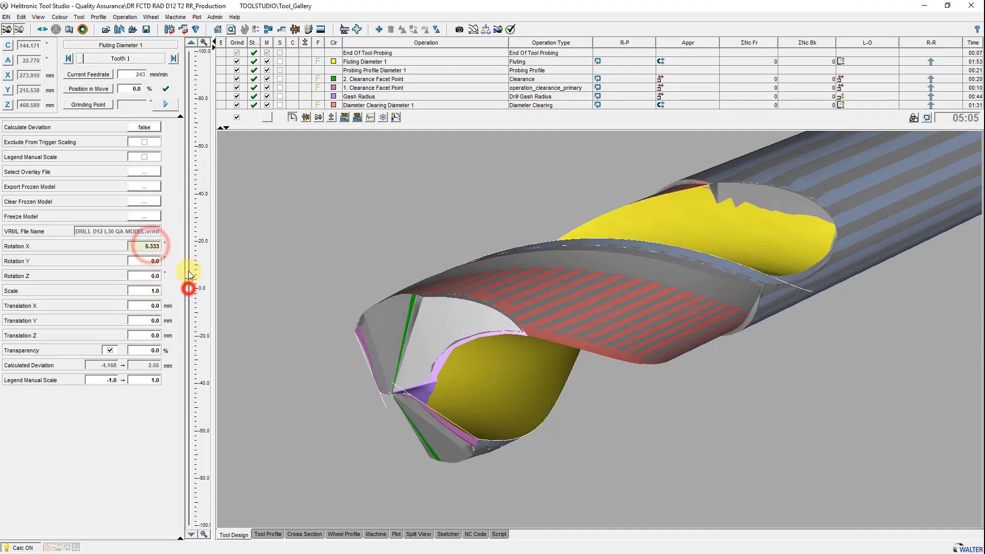
pyautogui.click(147, 306)
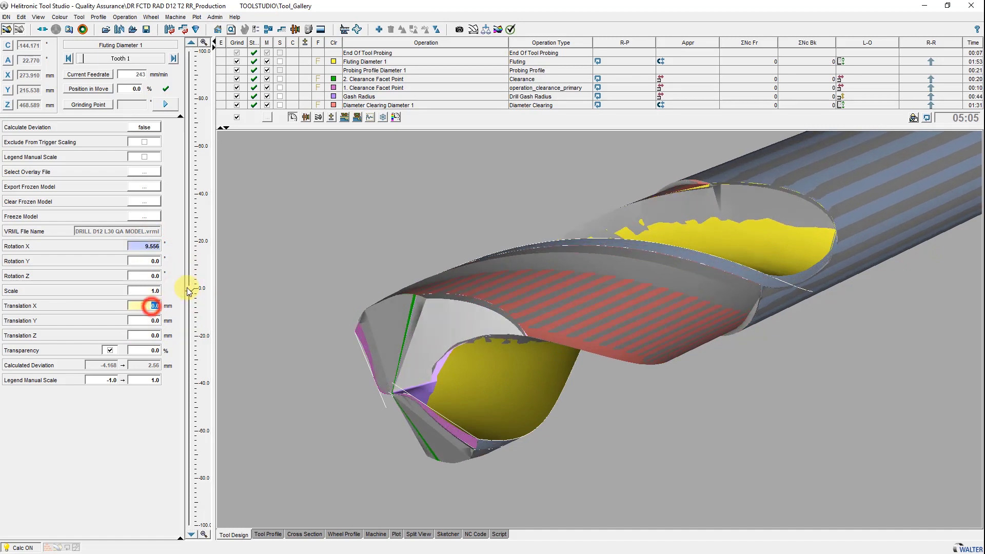
pyautogui.moveTo(190, 287)
pyautogui.mouseDown()
pyautogui.moveTo(191, 301)
pyautogui.moveTo(192, 269)
pyautogui.mouseUp()
pyautogui.click(147, 290)
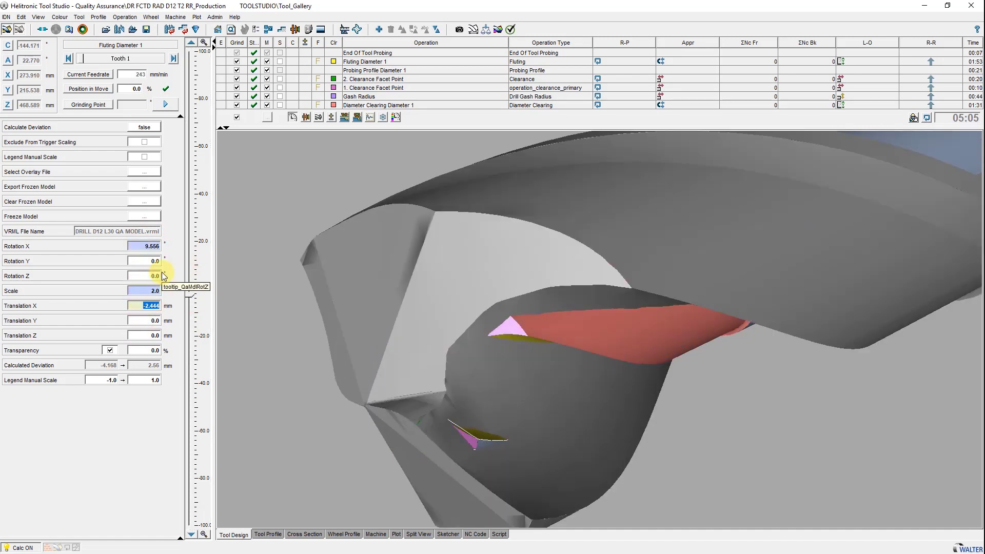
pyautogui.click(147, 292)
pyautogui.write('1')
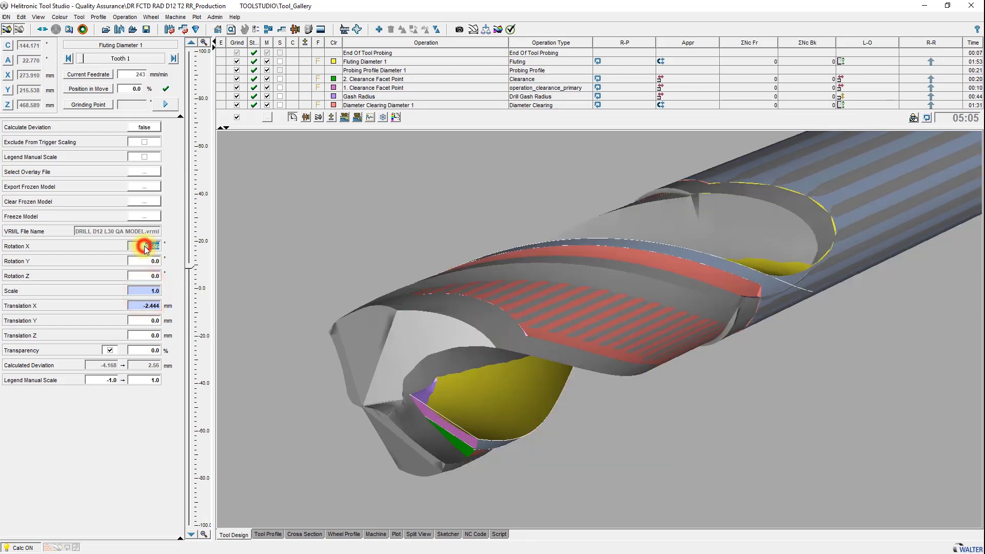
# Reset overlay rotation, offset and scale to 0/1 and set Calculate Deviation to true.
pyautogui.doubleClick(145, 246)
pyautogui.doubleClick(153, 304)
pyautogui.write('0')
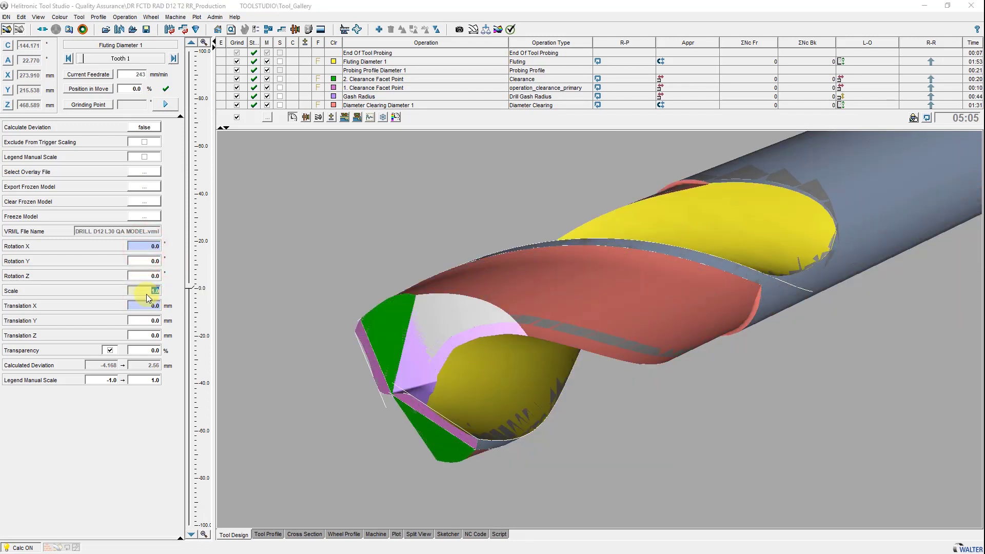
pyautogui.click(148, 130)
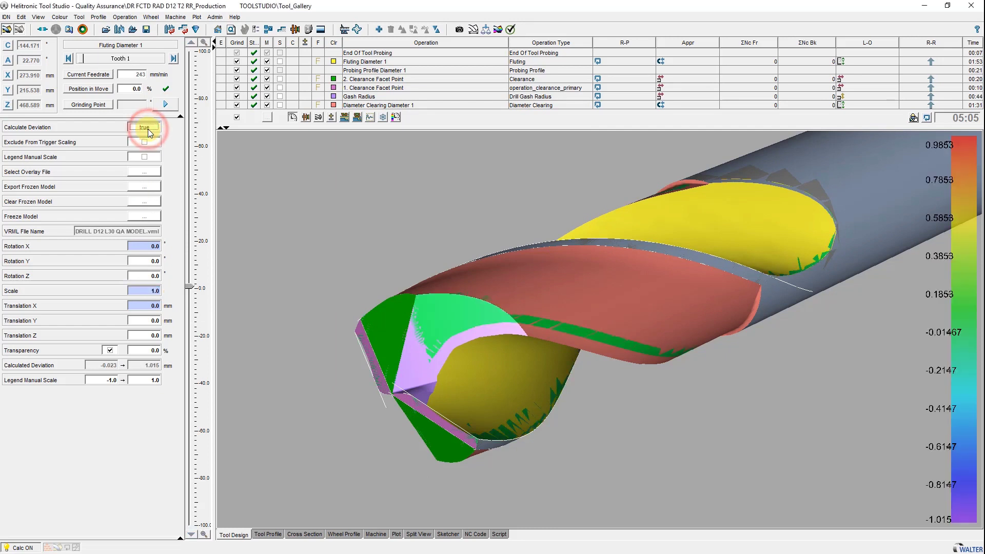
# Run the grinding simulation, shading the drill by deviation from -0.023 to 1.015 mm.
pyautogui.click(7, 30)
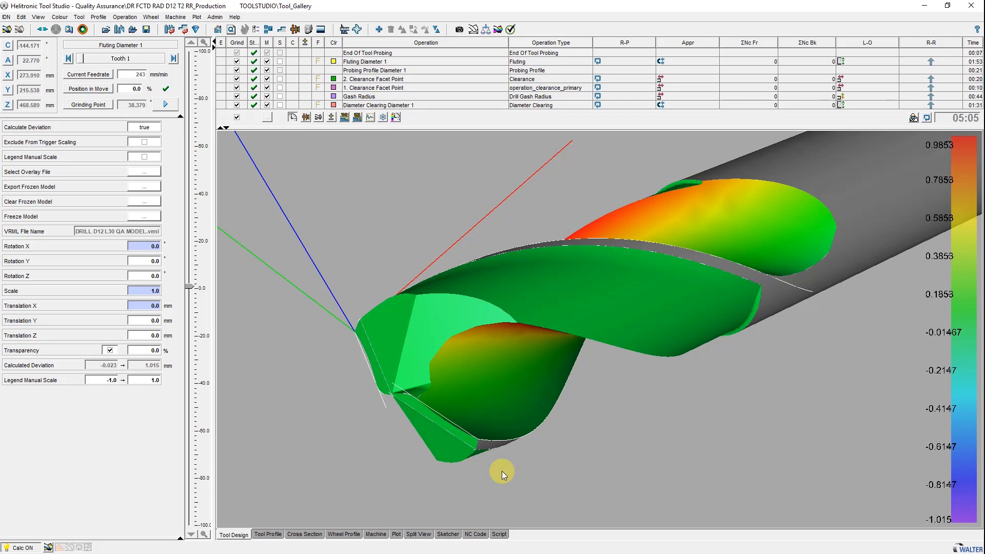
# Show the 3D drill beside its cross-section and re-simulate with reference curves.
pyautogui.click(416, 536)
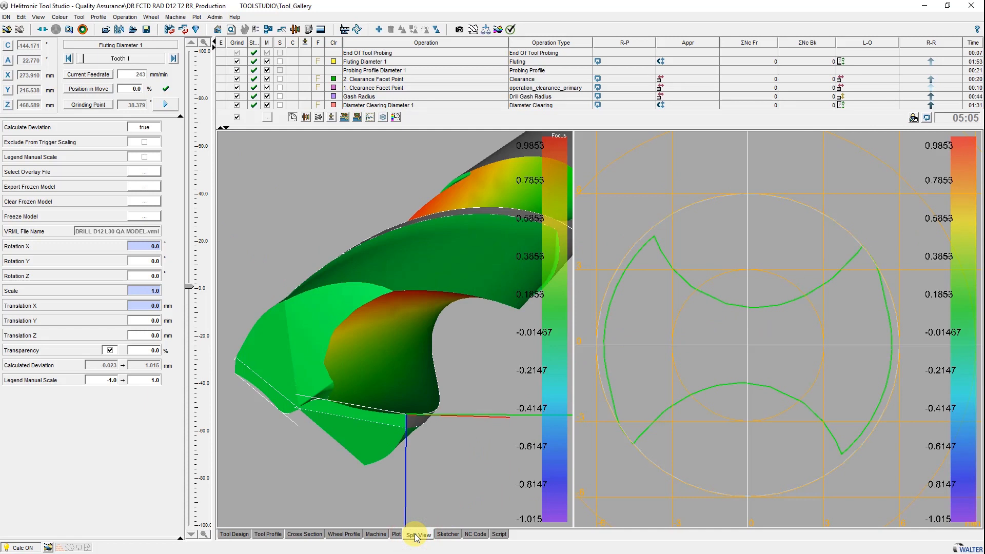
pyautogui.click(666, 373)
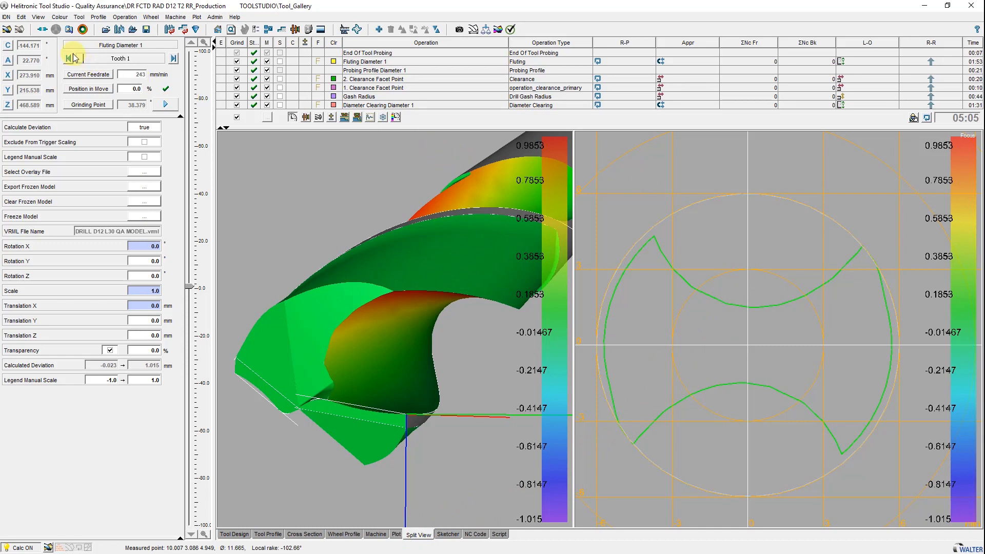
pyautogui.click(5, 30)
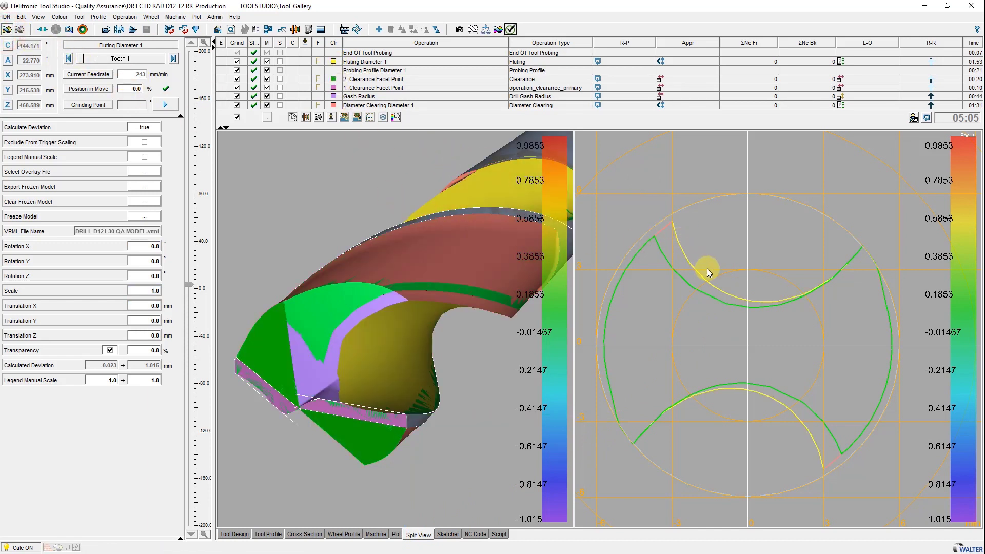
# Measure two points on the flute profile curve and open the Fluting Diameter 1 parameters.
pyautogui.click(747, 297)
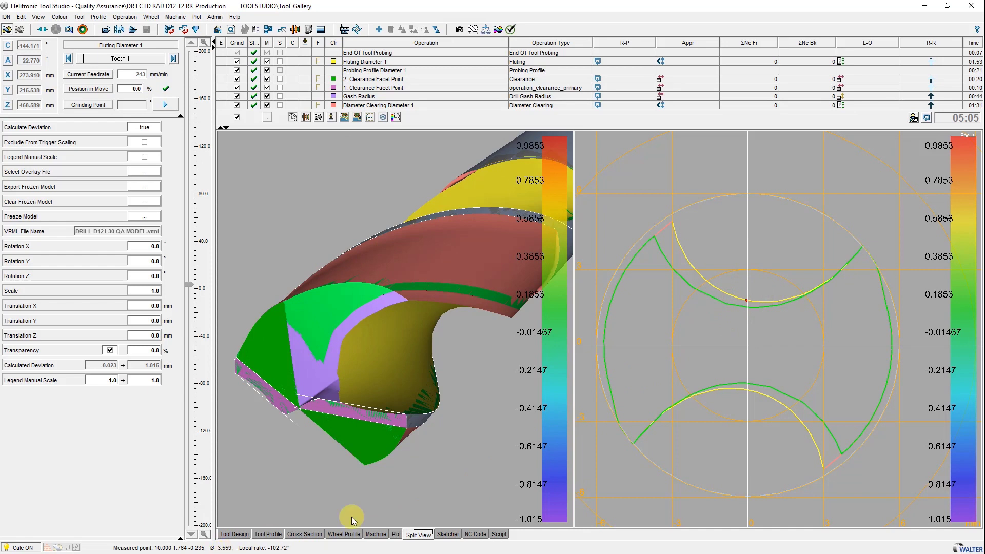
pyautogui.click(748, 307)
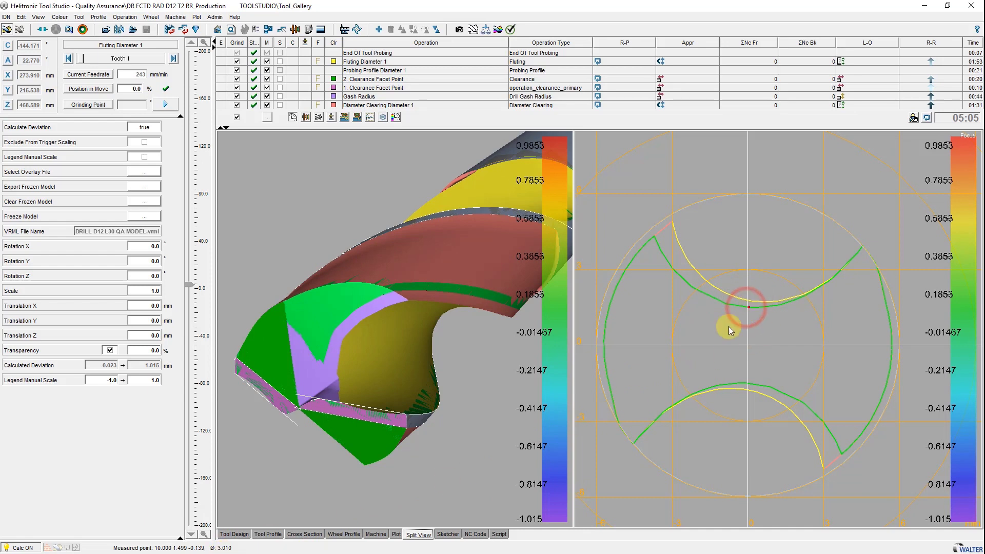
pyautogui.click(355, 62)
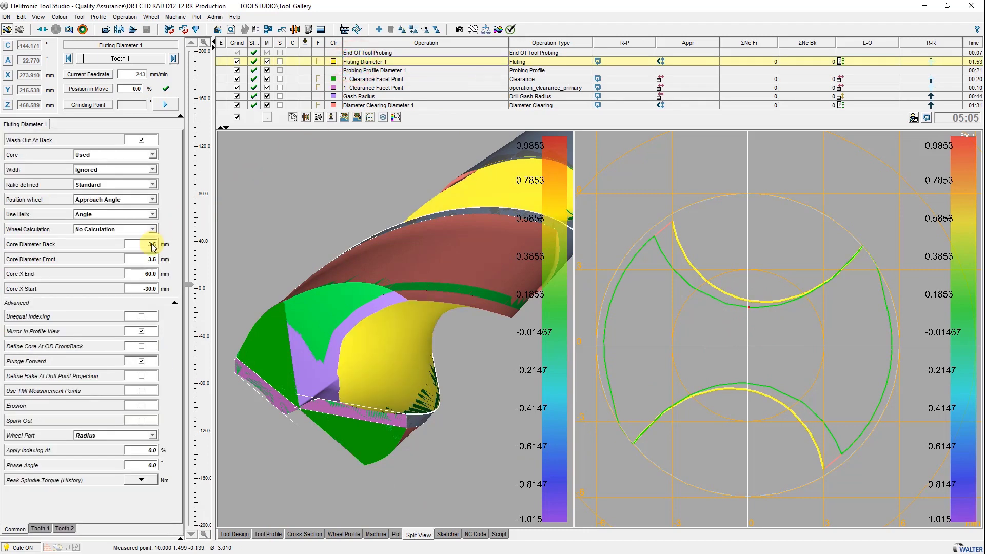
# Set Core Diameter Back and Core Diameter Front to 3 and re-run the simulation.
pyautogui.doubleClick(149, 245)
pyautogui.write('3')
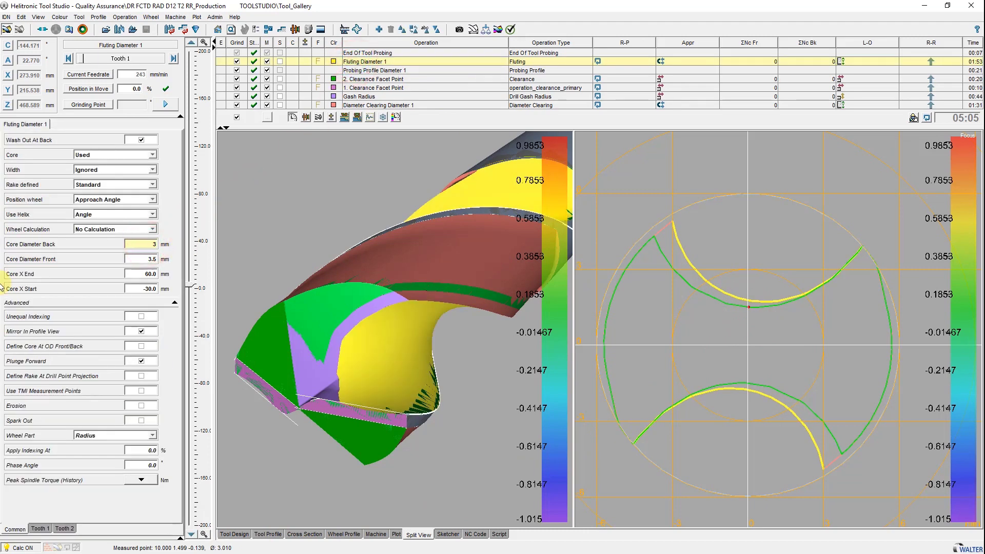
pyautogui.press('Tab')
pyautogui.write('3')
pyautogui.press('Tab')
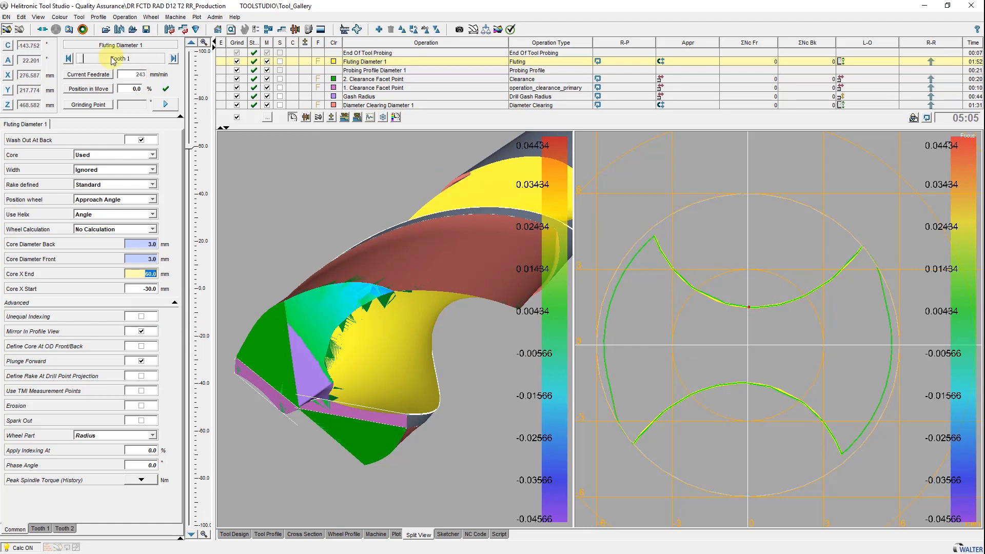
pyautogui.click(6, 31)
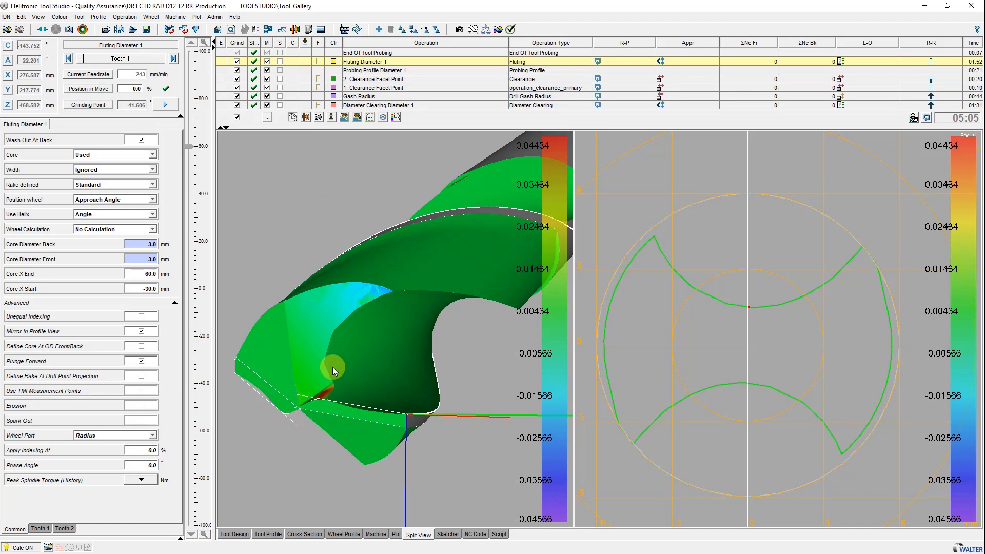
# Inspect the drill tip in the full 3D view and open Gash Radius to edit its Arc Radius.
pyautogui.click(235, 534)
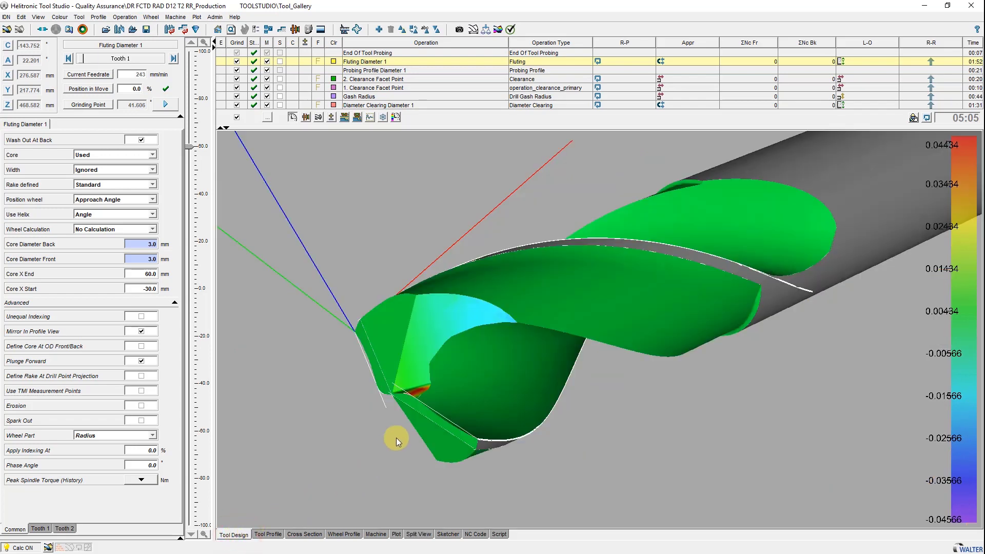
pyautogui.scroll(3, 413, 402)
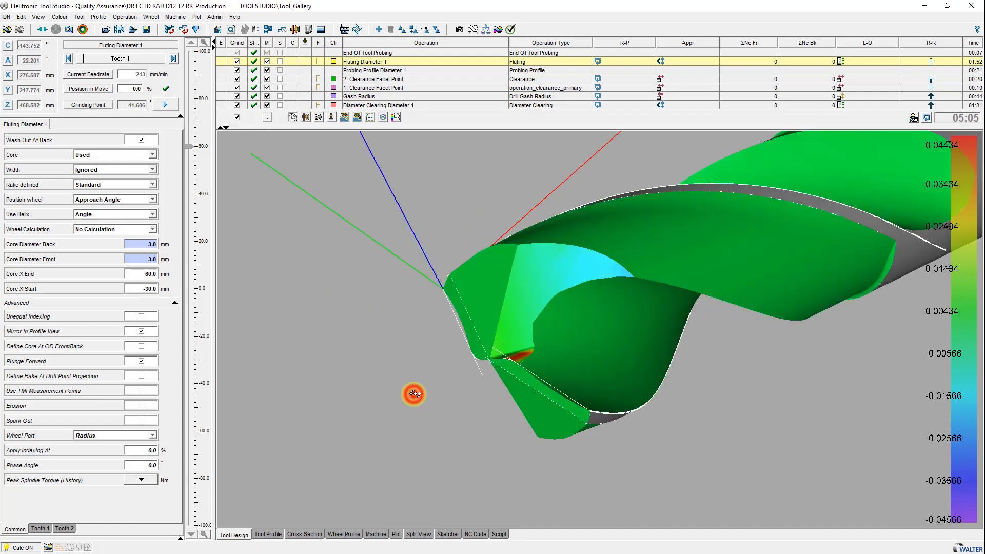
pyautogui.moveTo(417, 399)
pyautogui.mouseDown()
pyautogui.moveTo(592, 419)
pyautogui.moveTo(519, 414)
pyautogui.mouseUp()
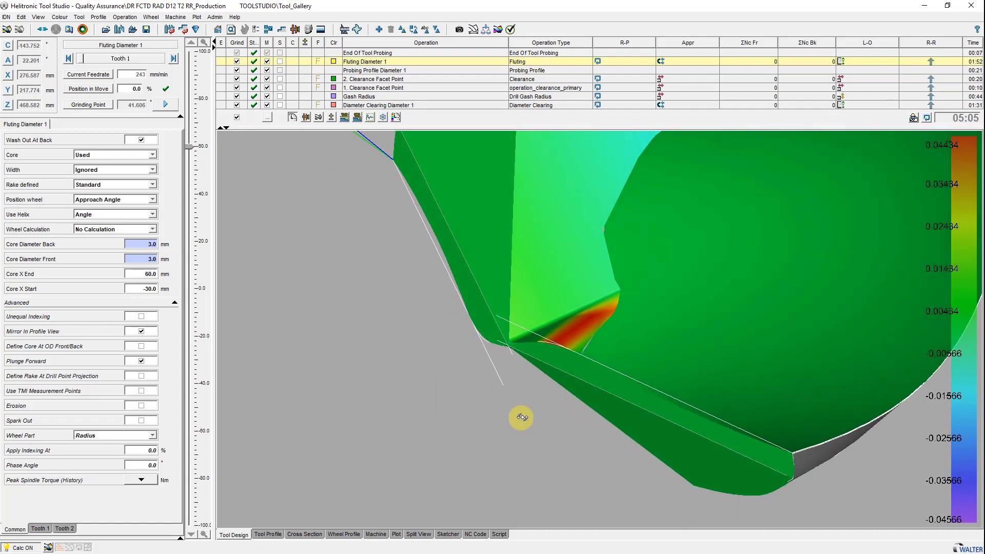
pyautogui.click(360, 98)
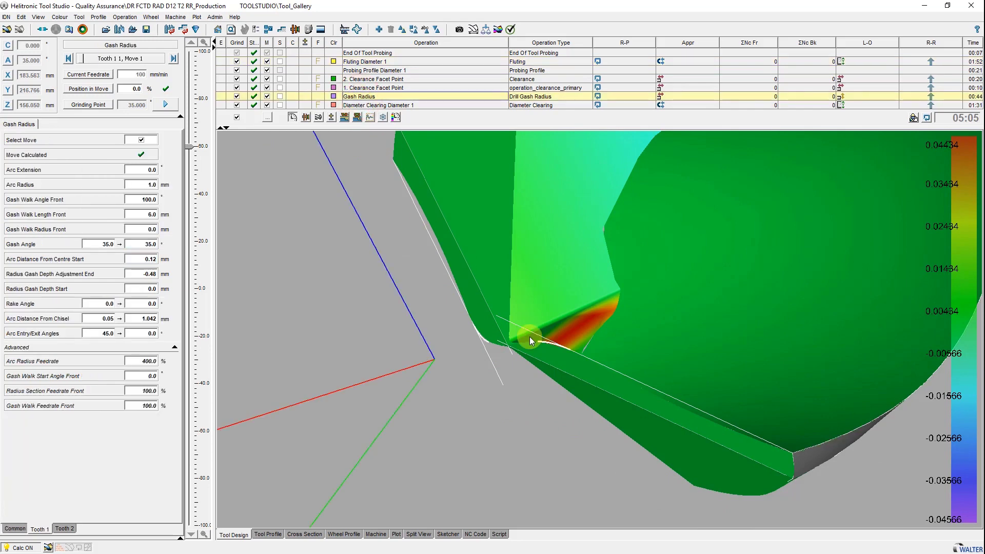
pyautogui.moveTo(565, 354); pyautogui.dragTo(600, 287)
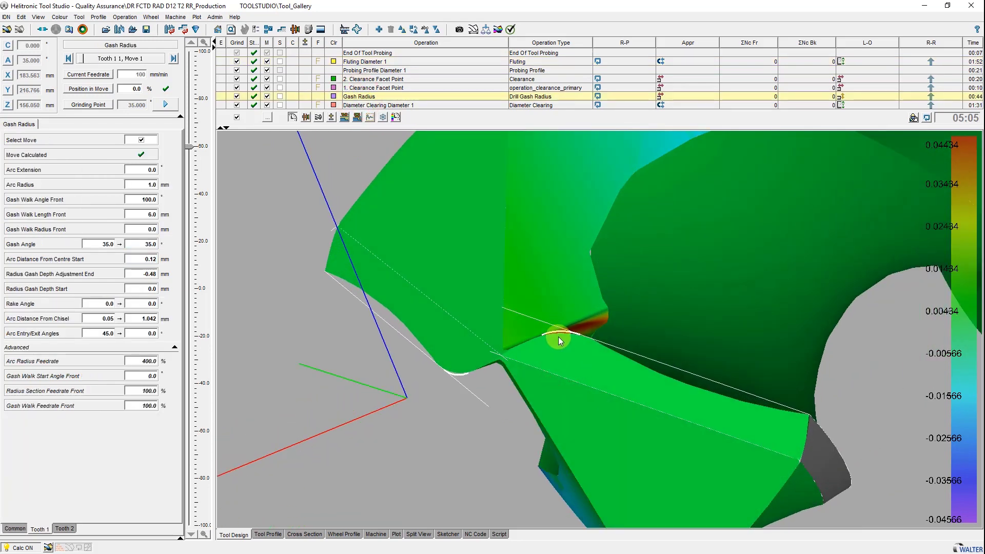
pyautogui.scroll(5, 598, 331)
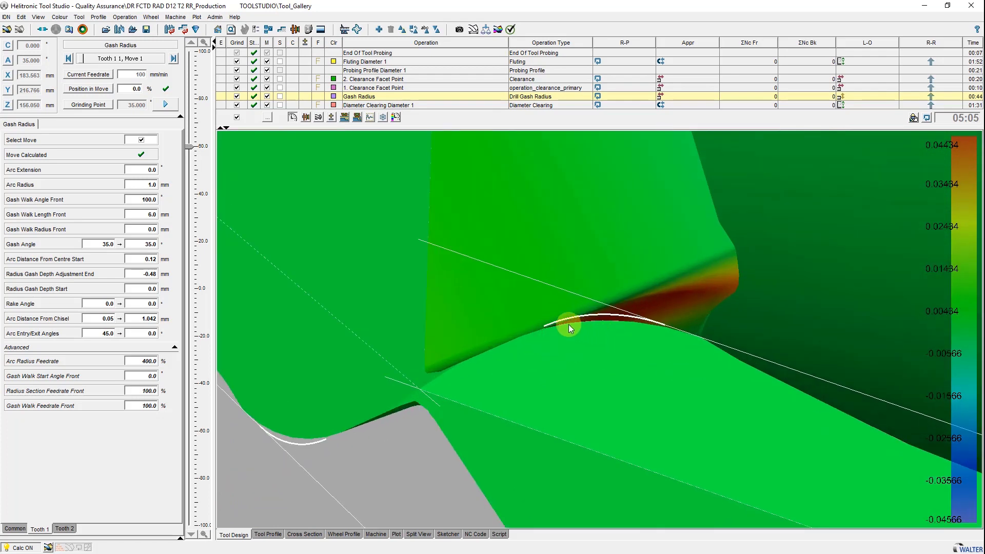
pyautogui.click(136, 184)
# Set the gash Arc Radius to 1.5 mm, refresh the deviation map, and view the whole drill.
pyautogui.write('1')
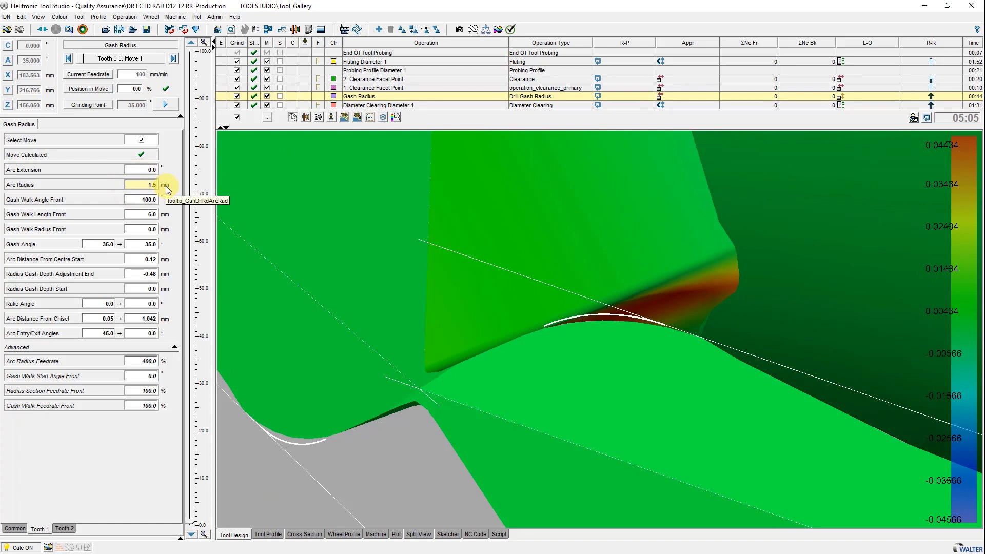
pyautogui.press('Return')
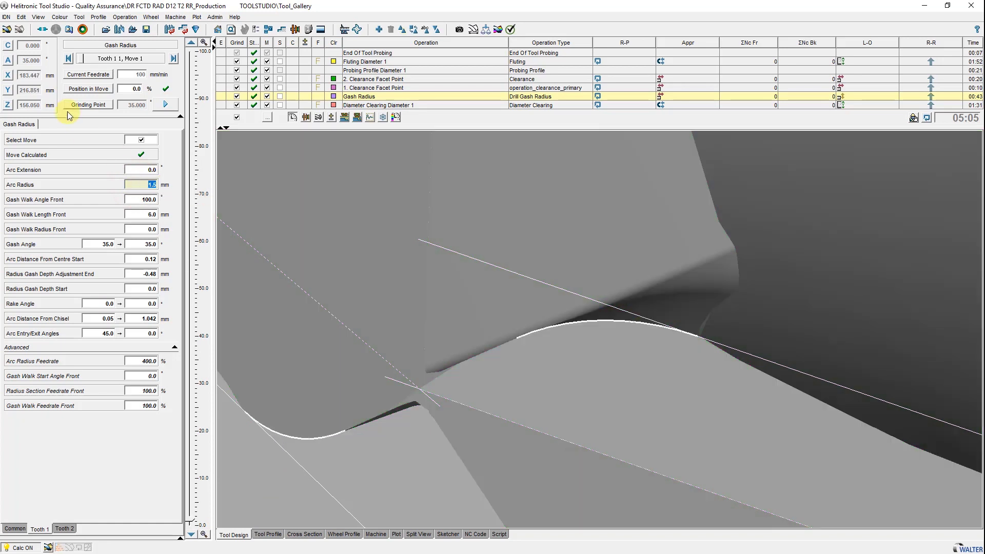
pyautogui.click(9, 29)
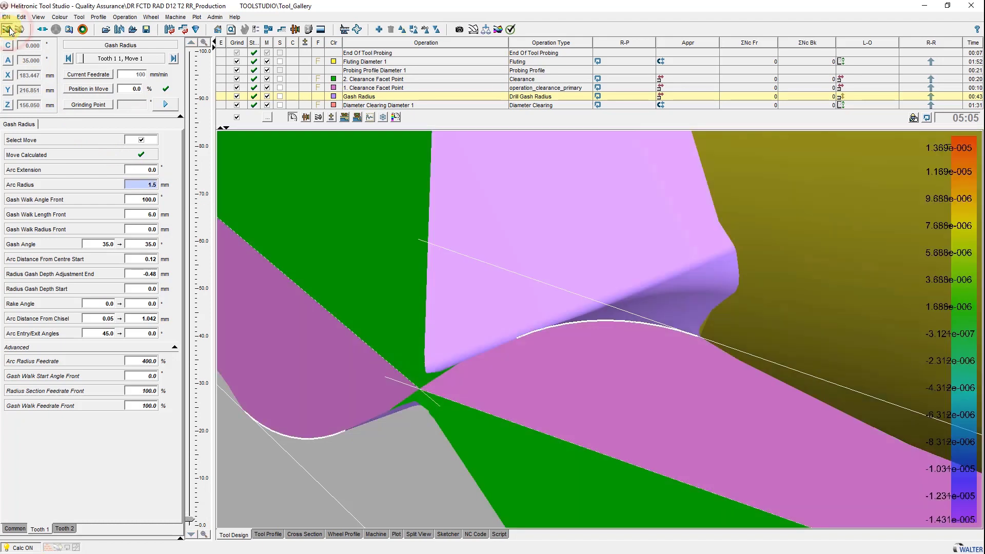
pyautogui.click(9, 30)
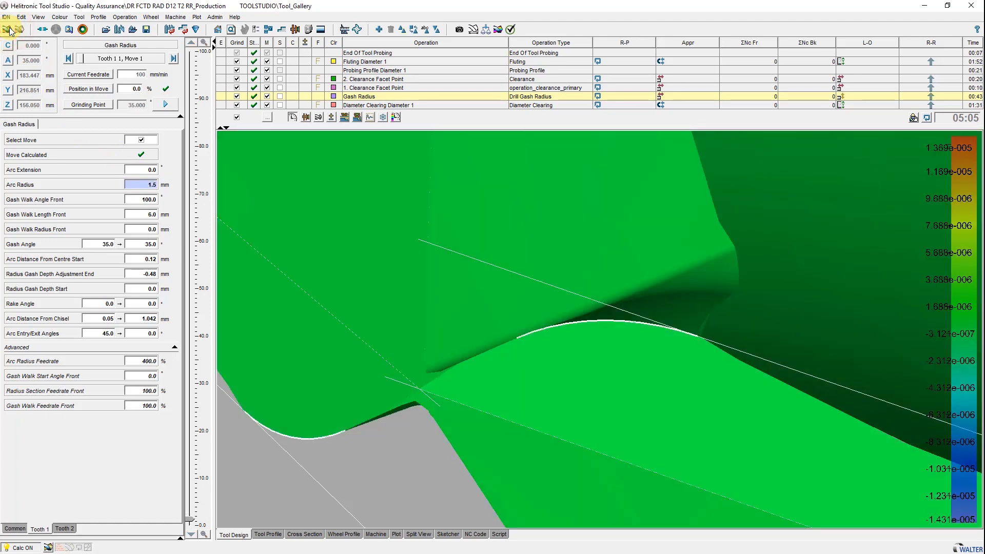
pyautogui.moveTo(608, 223); pyautogui.dragTo(596, 461, button='right')
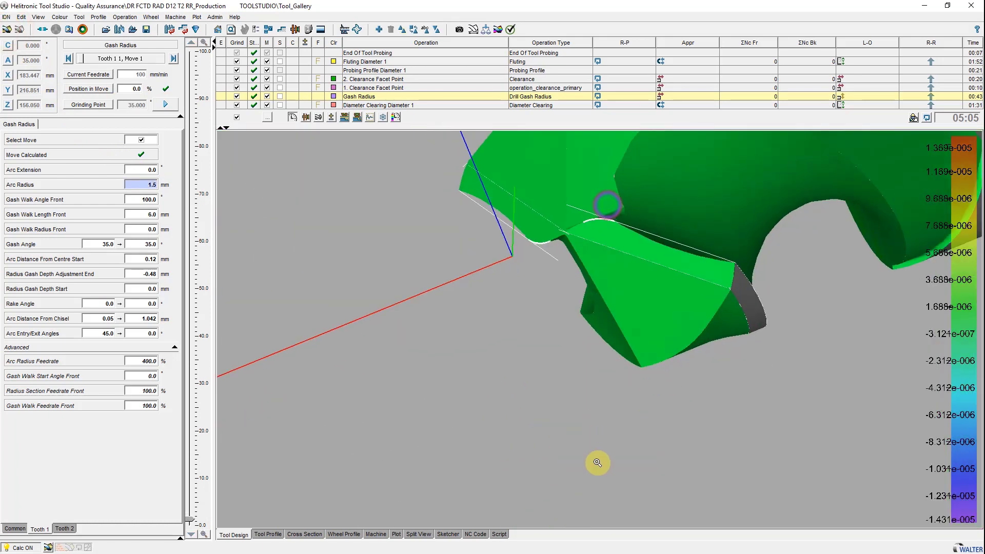
pyautogui.moveTo(662, 236); pyautogui.dragTo(656, 410, button='right')
pyautogui.moveTo(660, 275); pyautogui.dragTo(555, 427, button='middle')
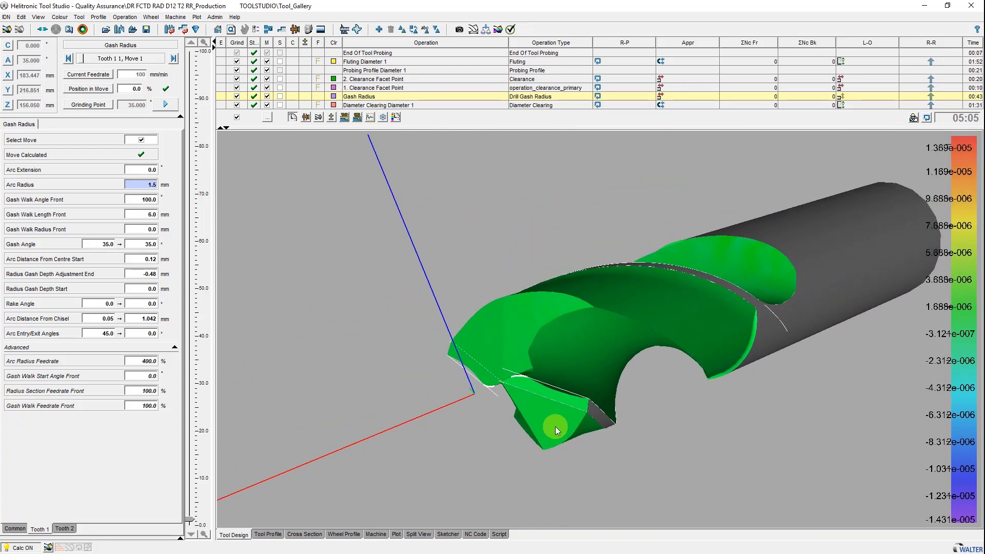
pyautogui.press('Home')
pyautogui.press('Home')
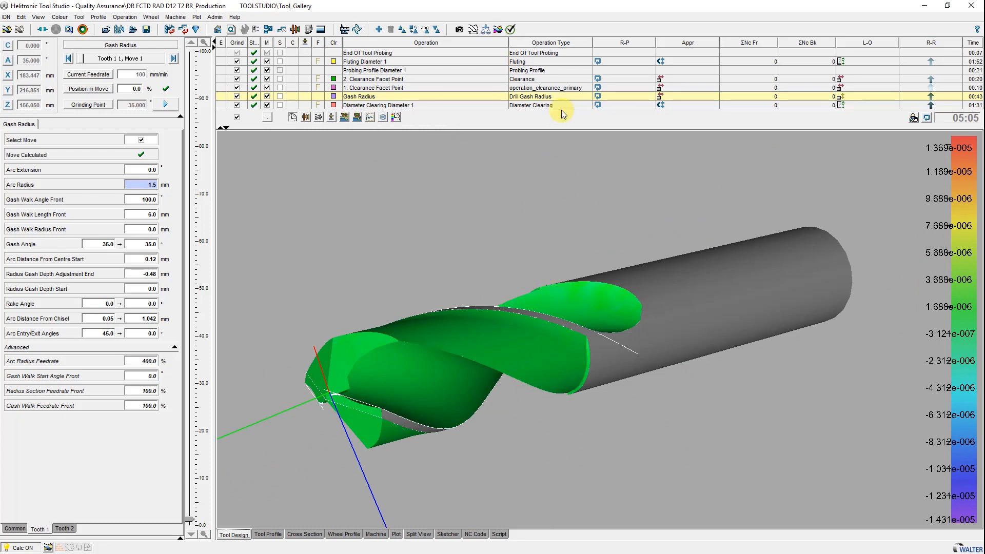
# Freeze the corrected drill model from the QA model settings.
pyautogui.click(512, 30)
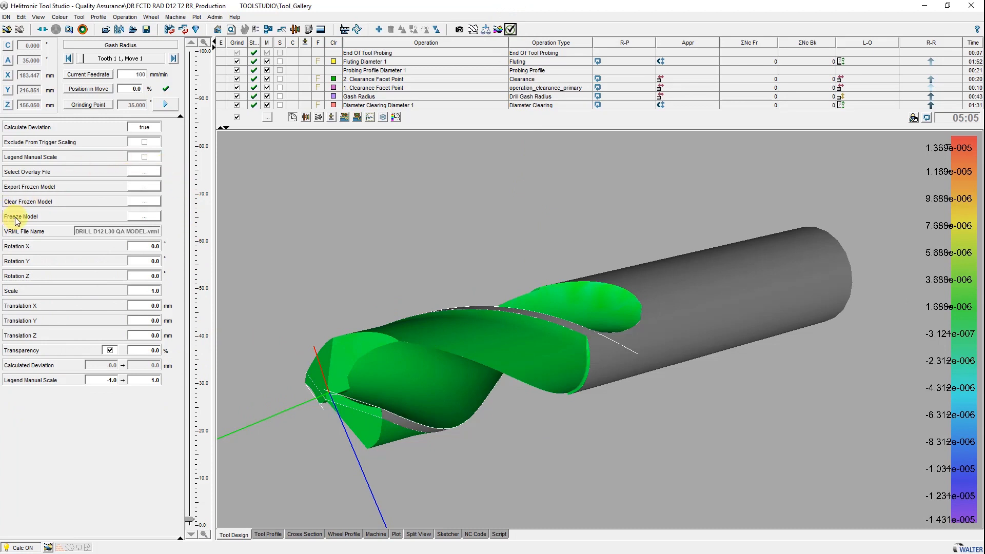
pyautogui.click(144, 219)
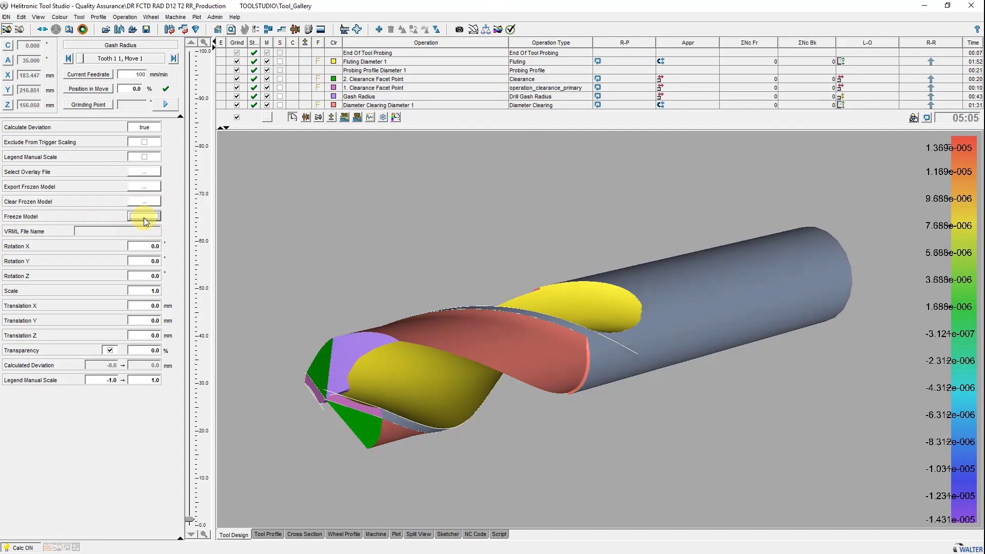
# Export the frozen drill as VRML file NewModel in the QA_Model folder.
pyautogui.click(142, 186)
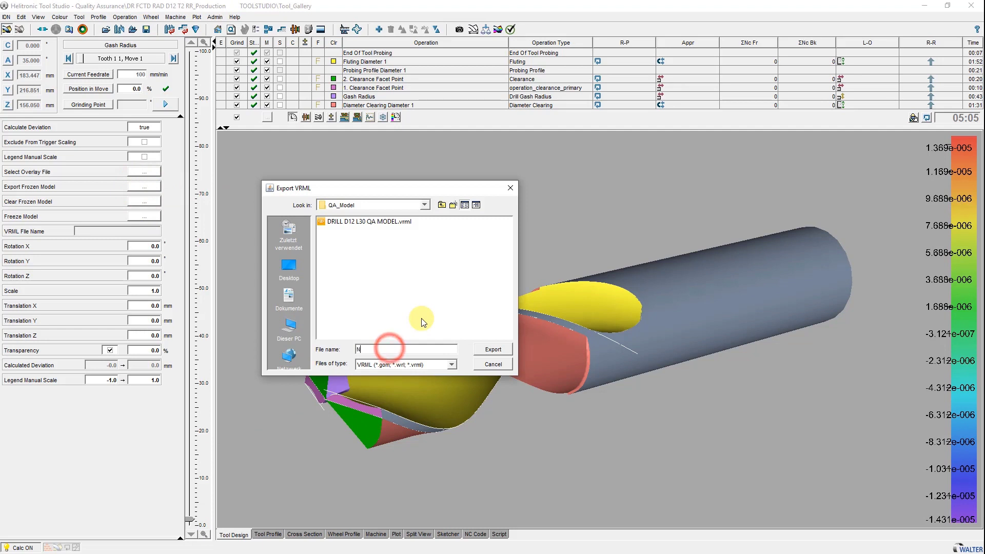
pyautogui.write('NewMo')
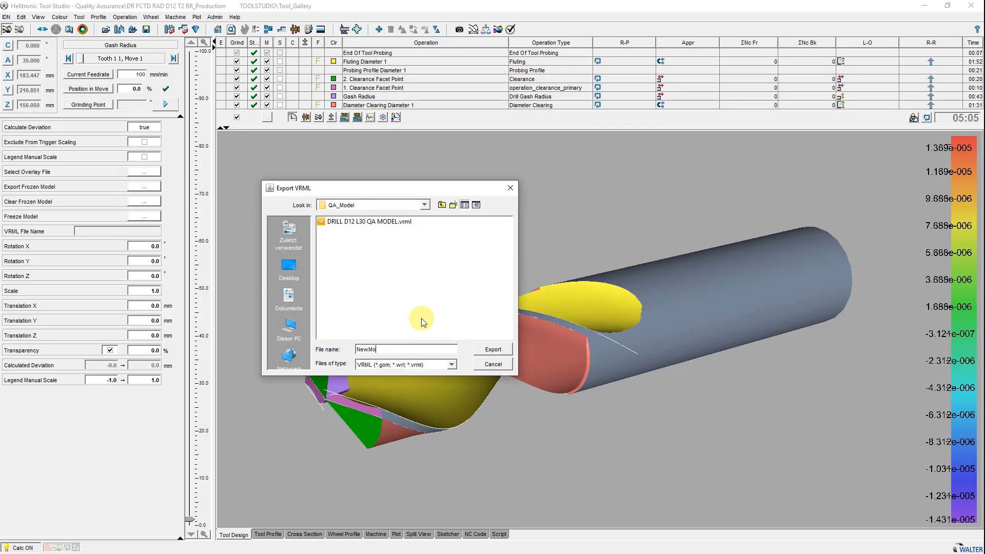
pyautogui.write('del')
pyautogui.click(485, 353)
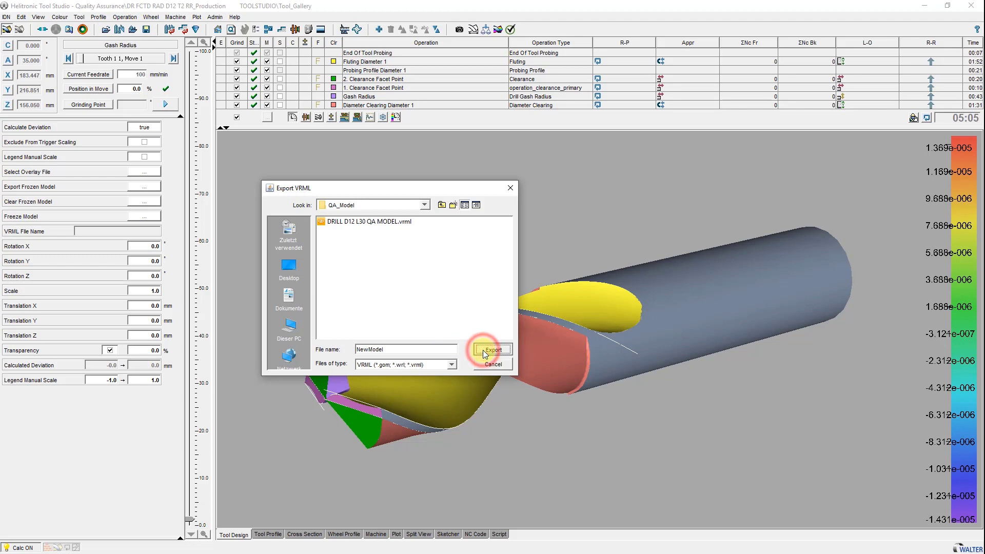